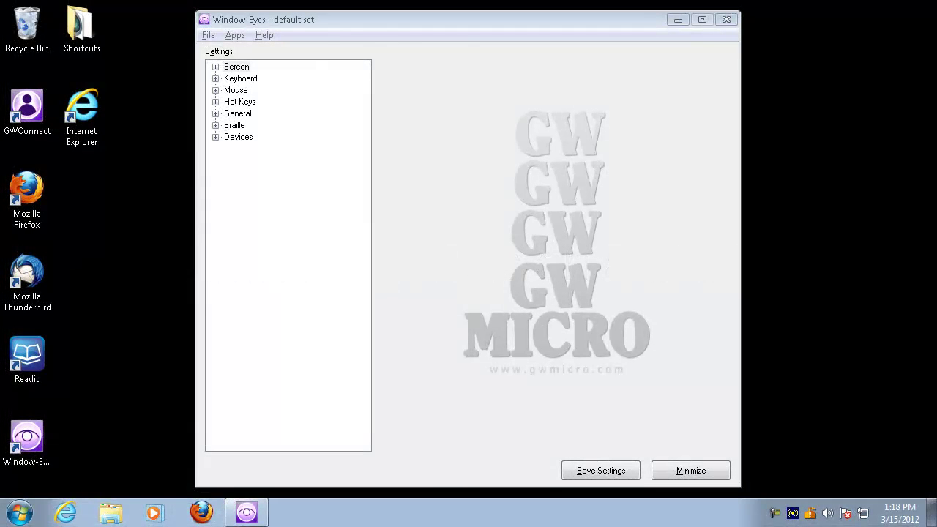
Show the desktop and shut down Window-Eyes, confirming the exit.
{"action": "key", "text": "super+d"}
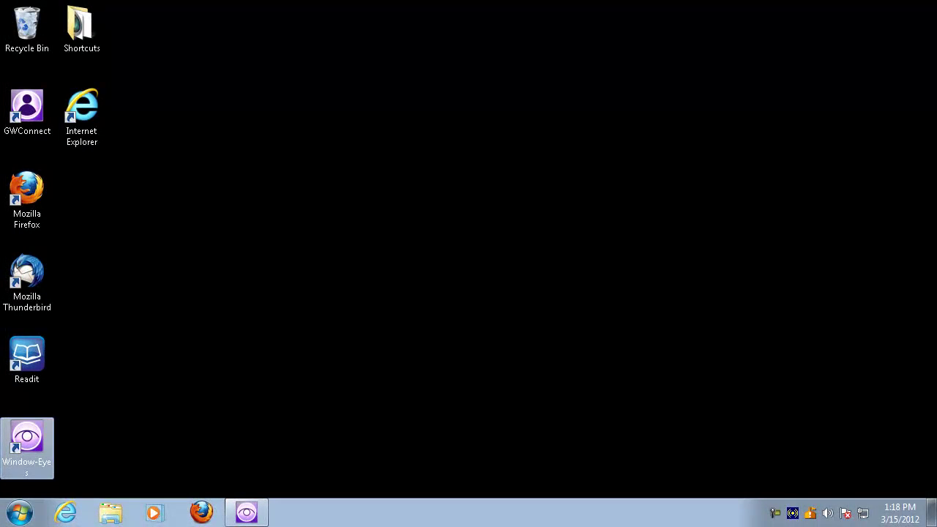
{"action": "key", "text": "ctrl+Insert+F4"}
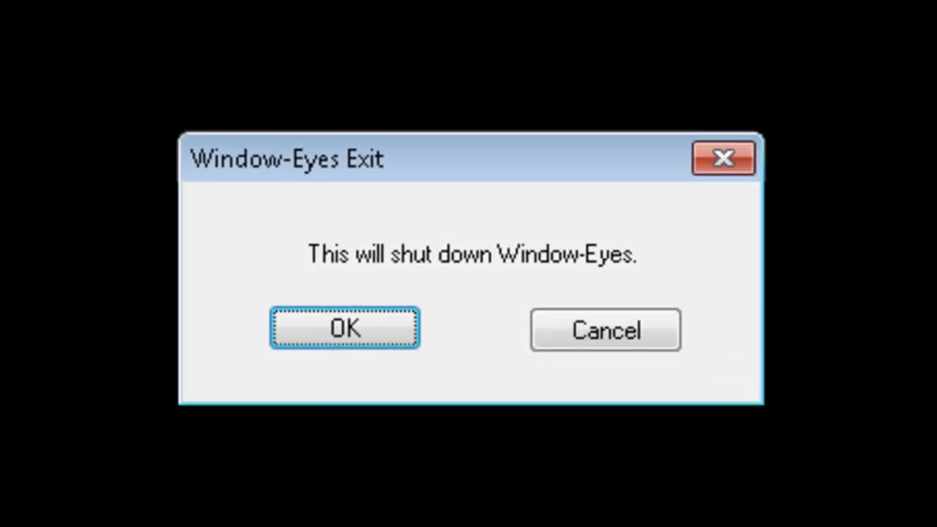
{"action": "key", "text": "Return"}
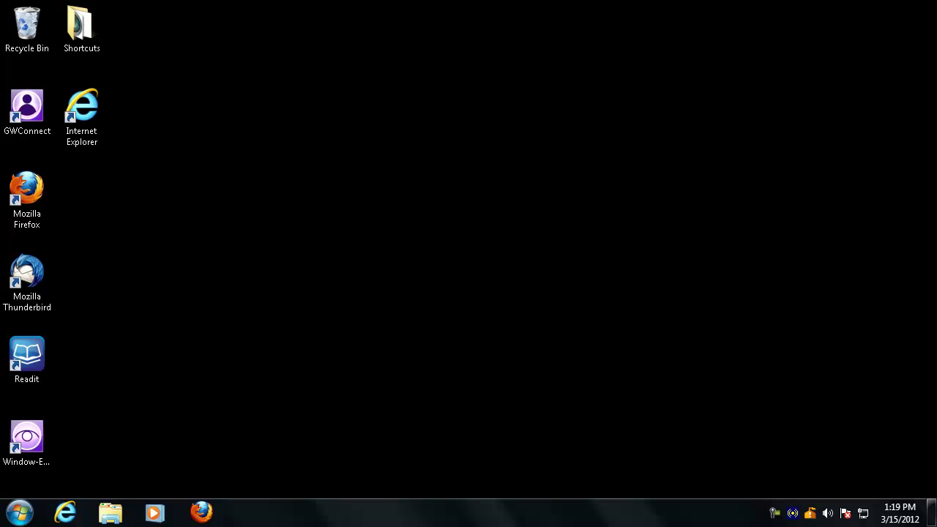
Start Window-Eyes as administrator from its desktop shortcut.
{"action": "key", "text": "super+m"}
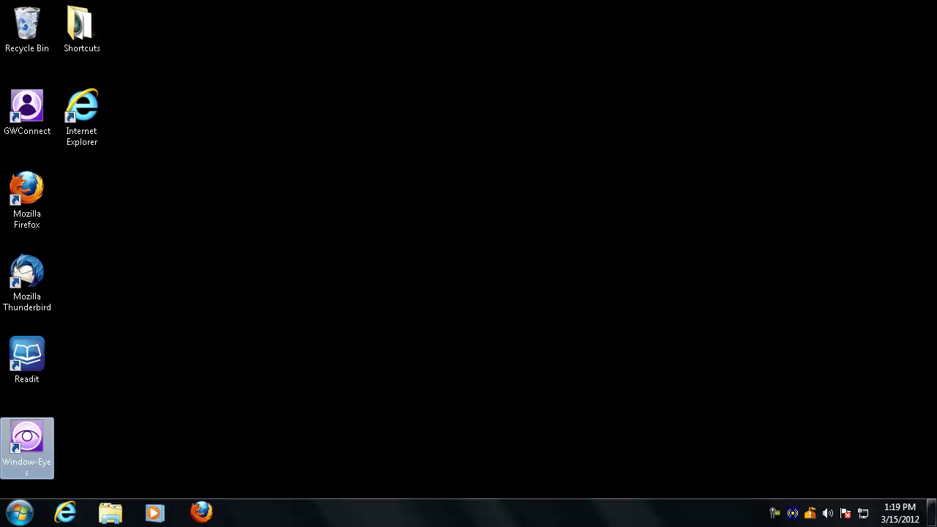
{"action": "key", "text": "shift+F10"}
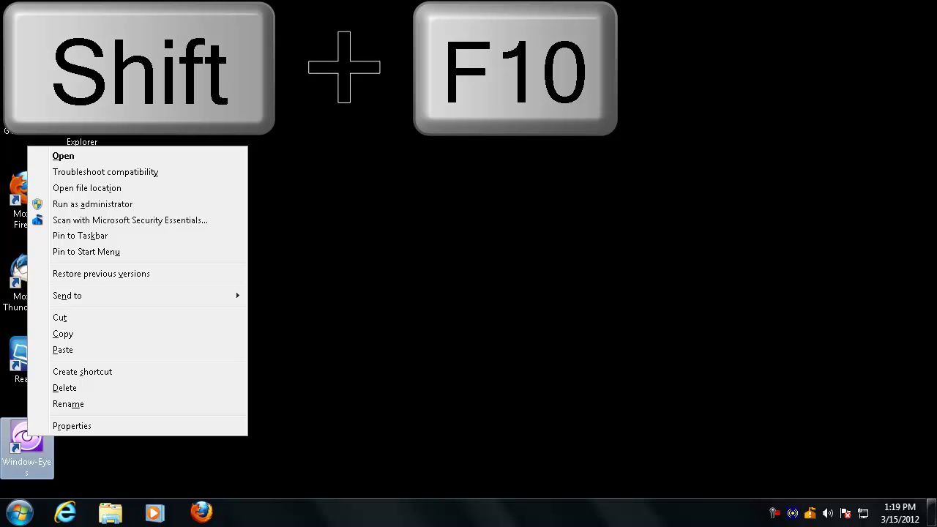
{"action": "key", "text": "Down"}
{"action": "key", "text": "Down"}
{"action": "key", "text": "Down"}
{"action": "key", "text": "Down"}
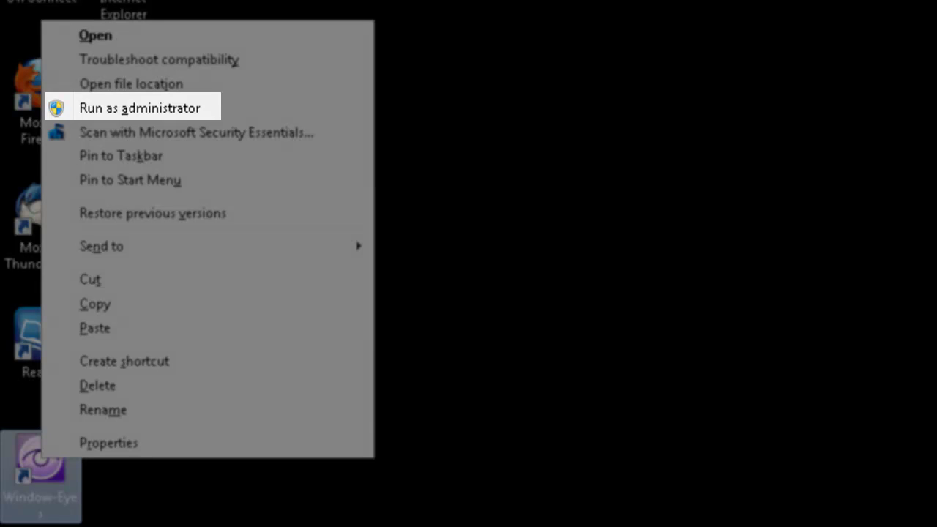
{"action": "key", "text": "Return"}
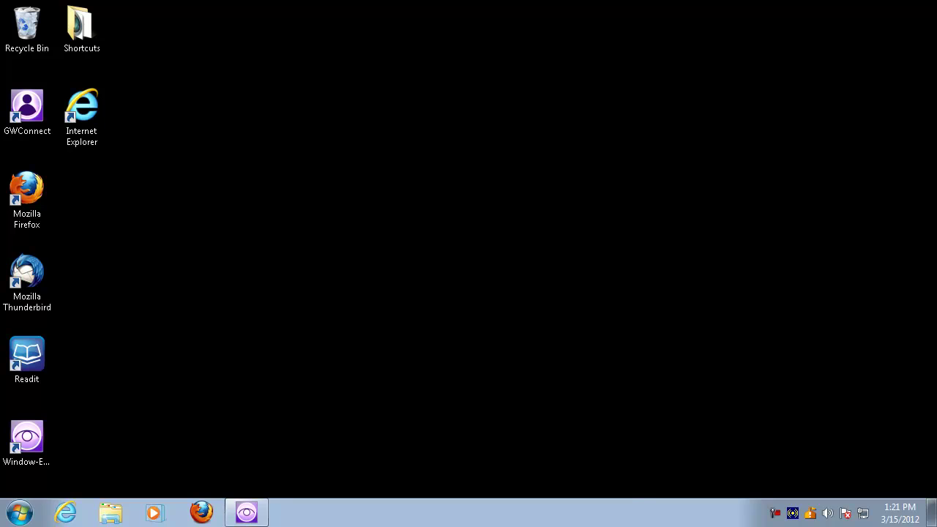
Open the Window-Eyes control panel and show the advanced options.
{"action": "key", "text": "ctrl+backslash"}
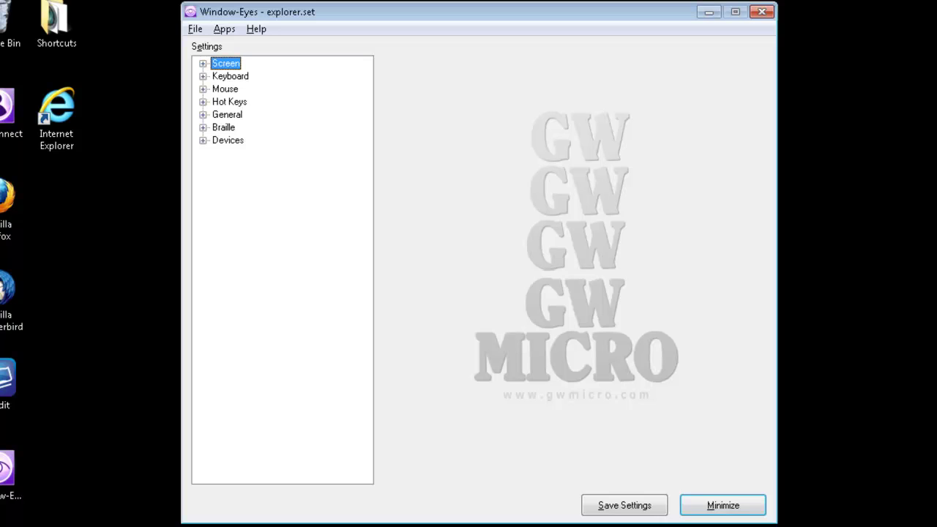
{"action": "key", "text": "alt+h"}
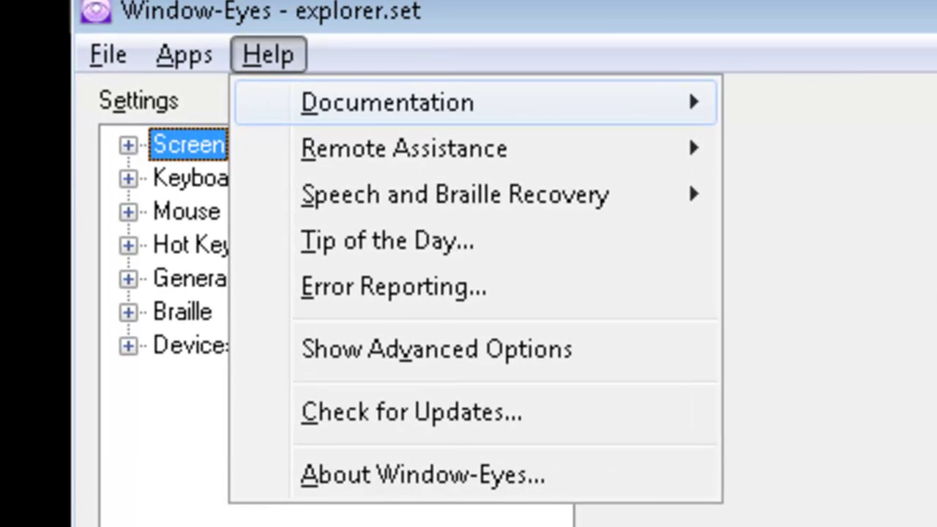
{"action": "key", "text": "Down"}
{"action": "key", "text": "Down"}
{"action": "key", "text": "Down"}
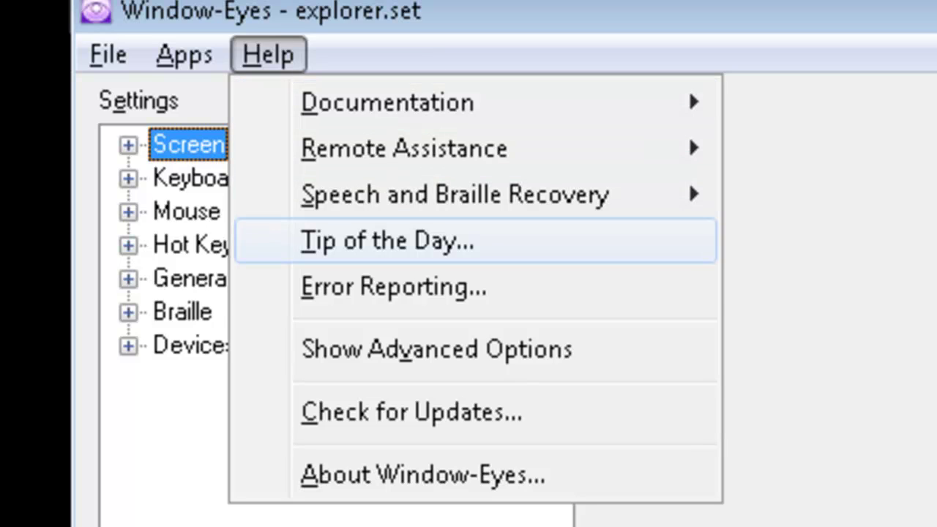
{"action": "key", "text": "Down"}
{"action": "key", "text": "Down"}
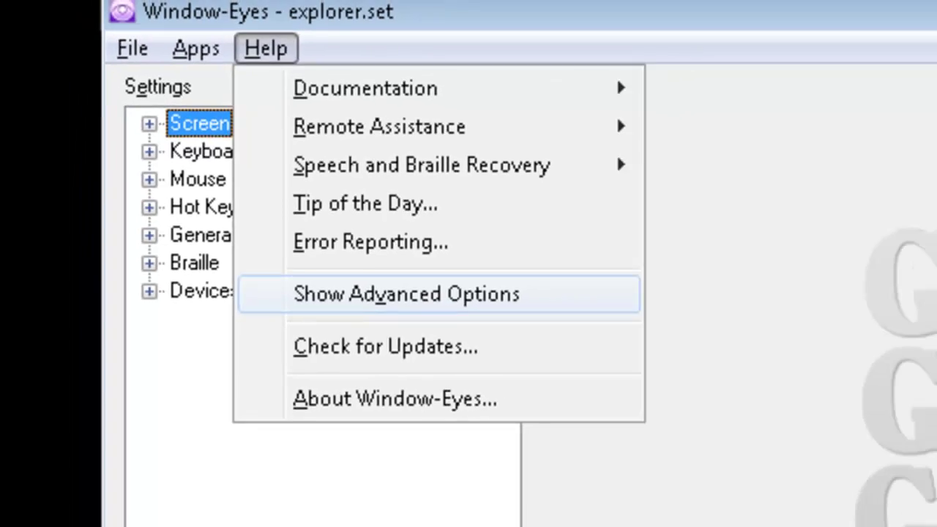
{"action": "key", "text": "Return"}
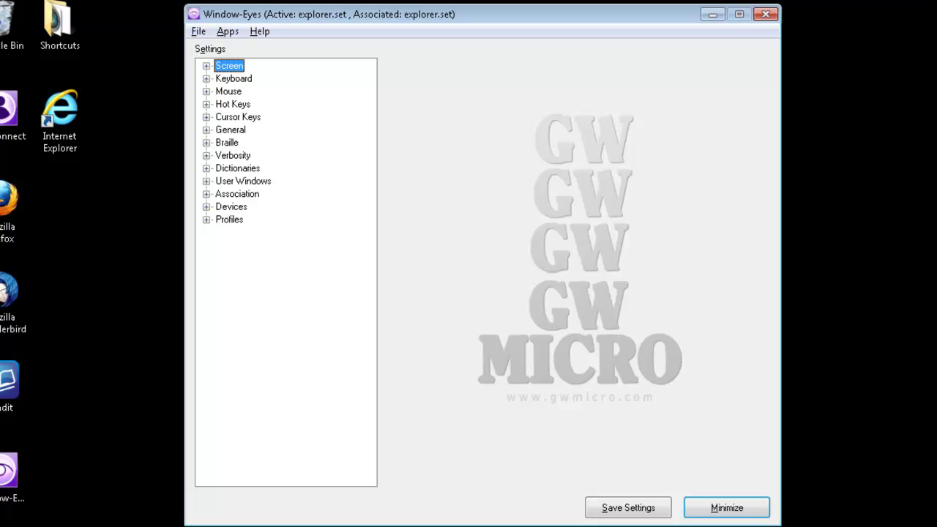
Set All Users as the active profile in the Profiles settings.
{"action": "key", "text": "End"}
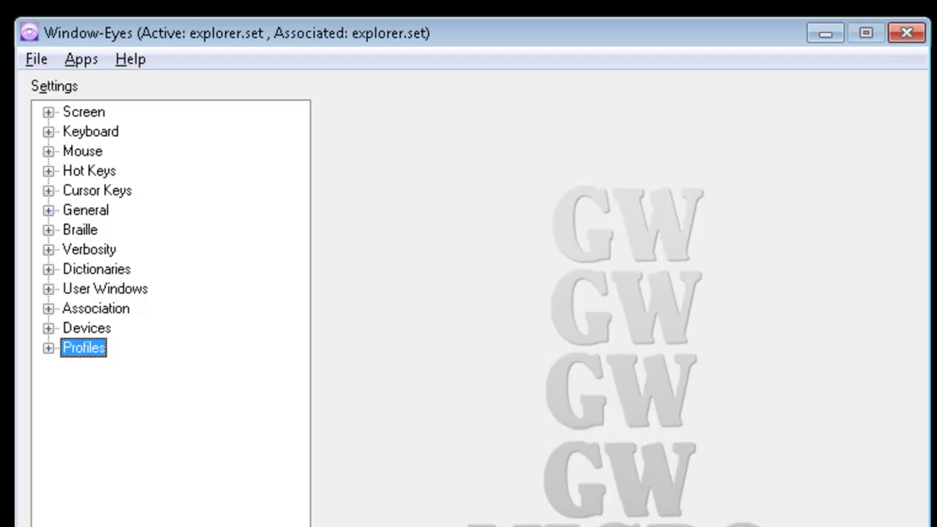
{"action": "key", "text": "Right"}
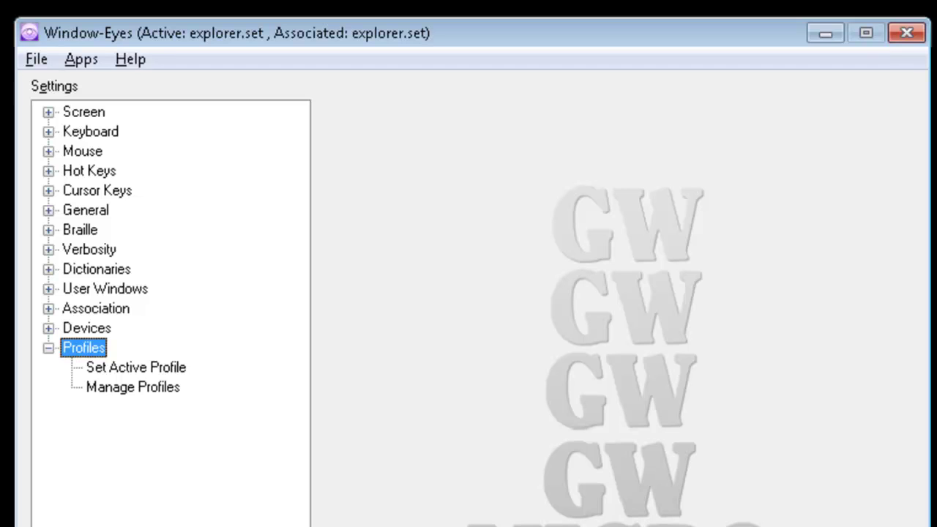
{"action": "left_click", "coordinate": [136, 367]}
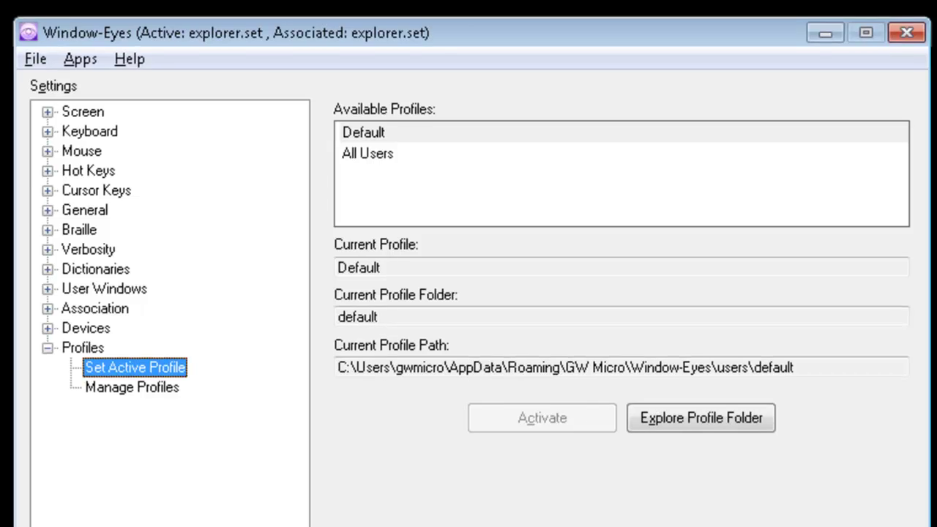
{"action": "key", "text": "Tab"}
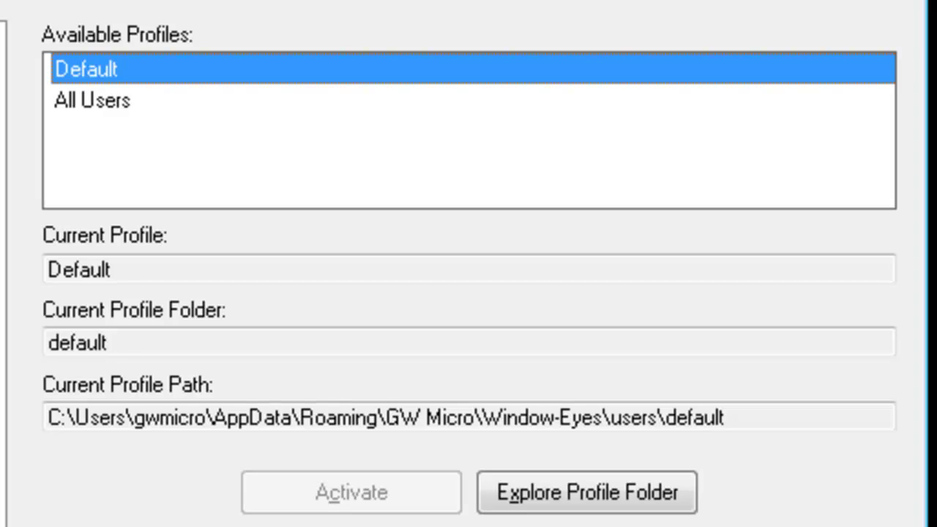
{"action": "left_click", "coordinate": [91, 100]}
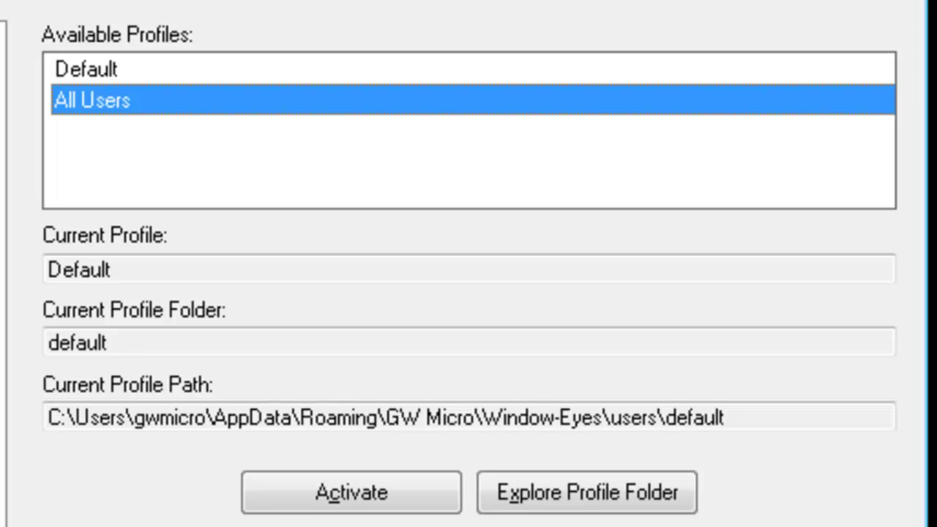
{"action": "key", "text": "Tab"}
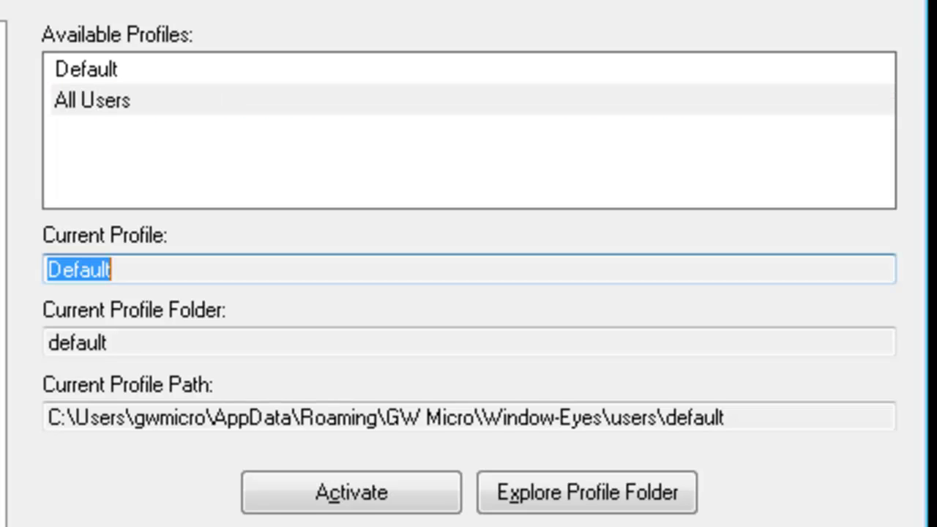
{"action": "key", "text": "Tab"}
{"action": "key", "text": "Tab"}
{"action": "key", "text": "Tab"}
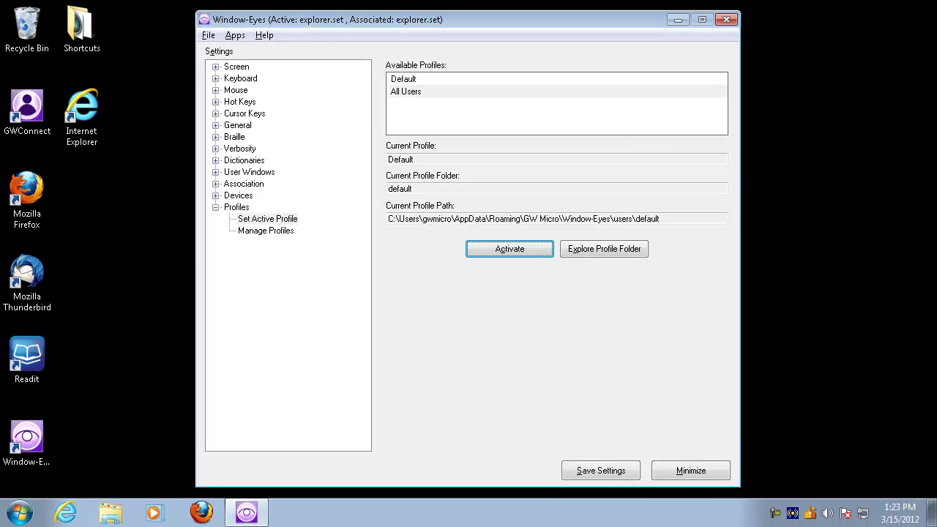
{"action": "key", "text": "Return"}
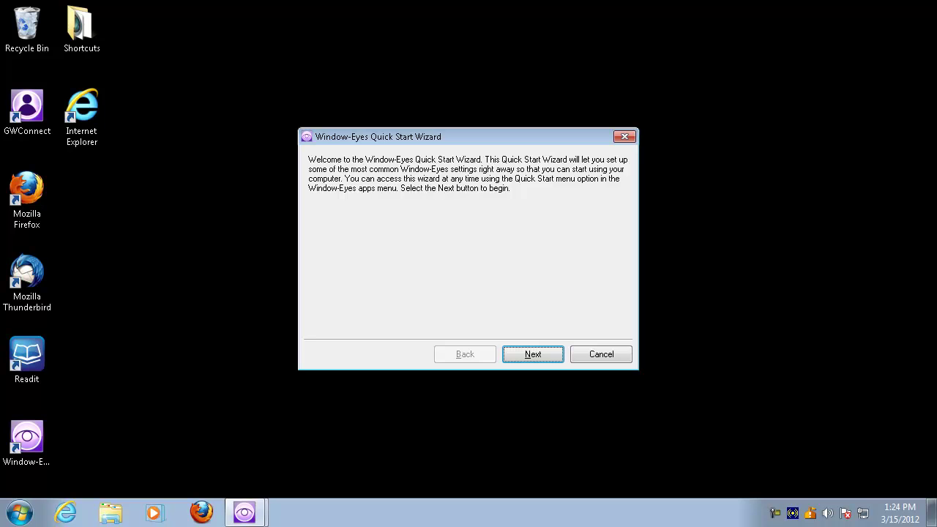
Cancel the Quick Start Wizard, confirming the cancellation, and dismiss the app updates notice.
{"action": "key", "text": "Escape"}
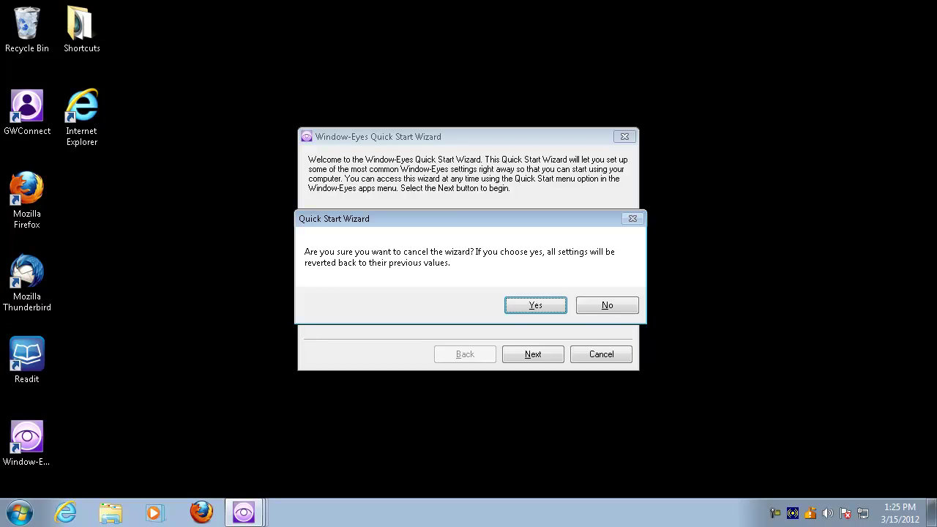
{"action": "key", "text": "Return"}
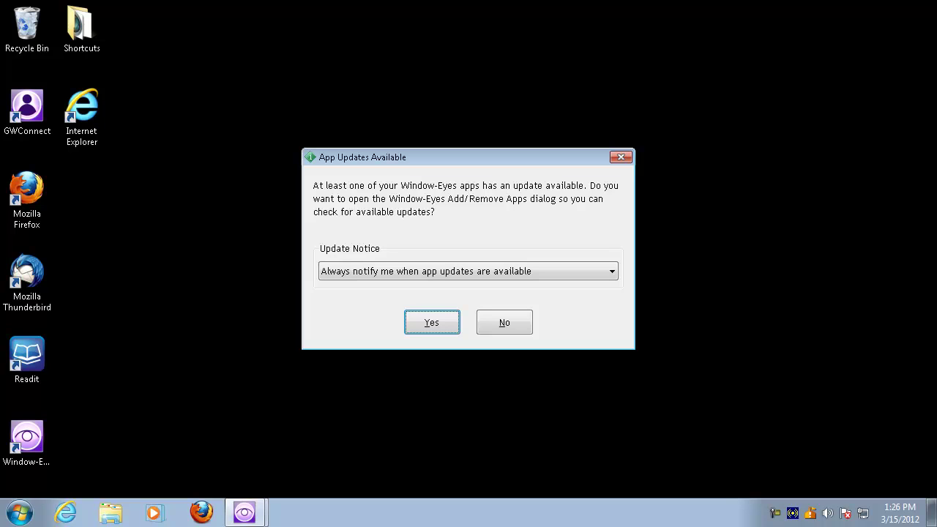
{"action": "key", "text": "Return"}
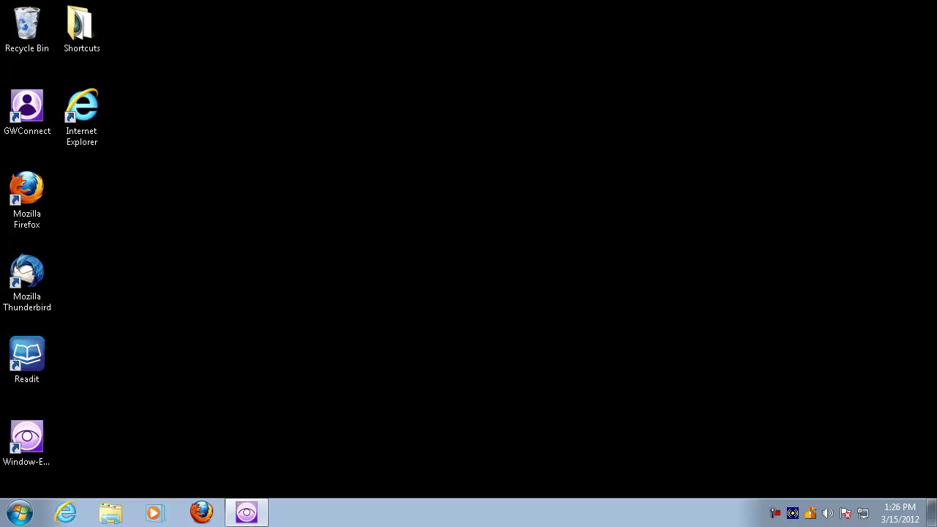
Reopen the Window-Eyes control panel and go to the list of synthesizers under Devices.
{"action": "key", "text": "ctrl+backslash"}
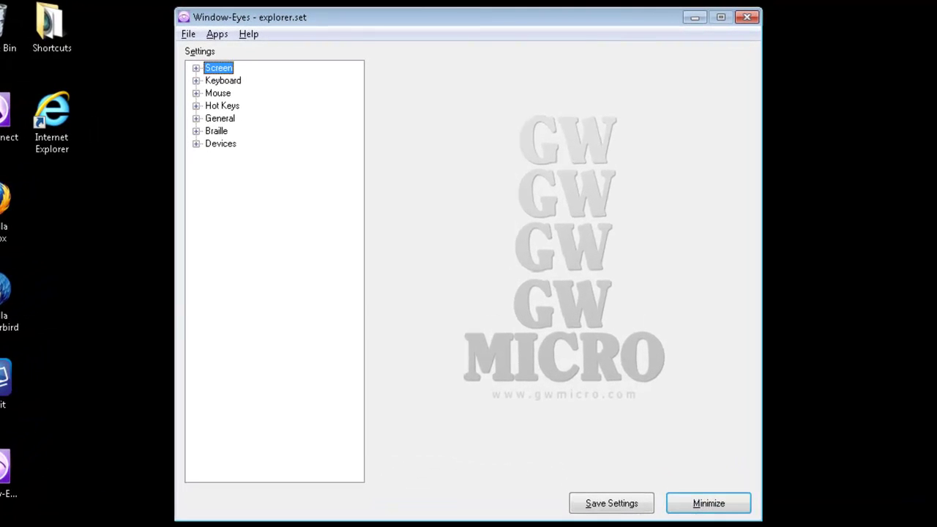
{"action": "key", "text": "End"}
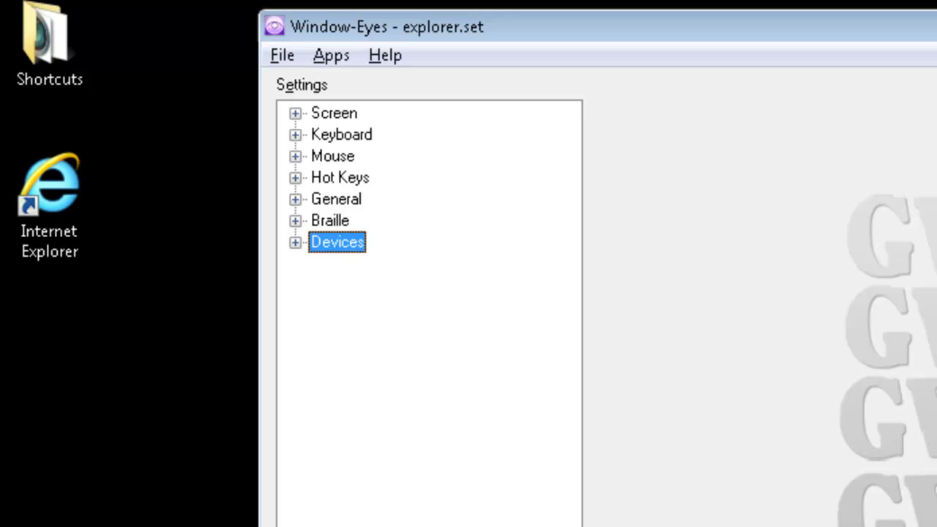
{"action": "key", "text": "Right"}
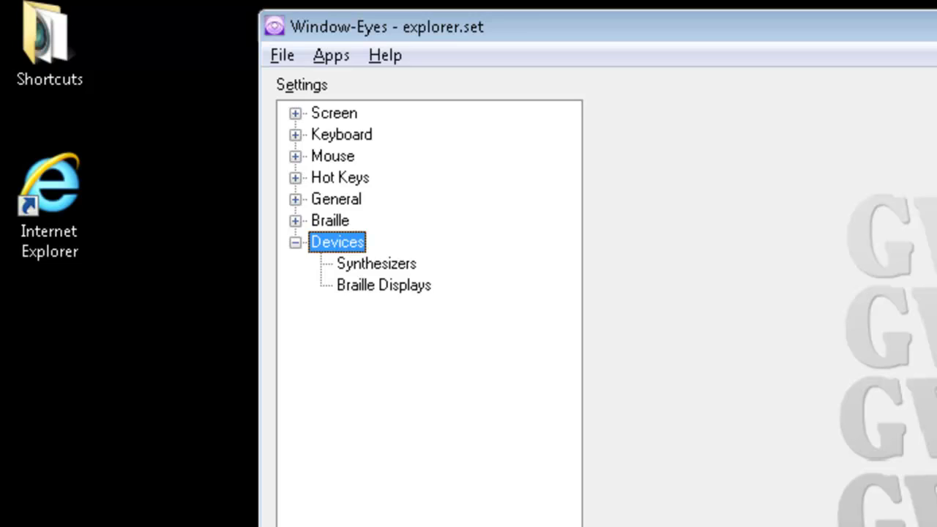
{"action": "key", "text": "Down"}
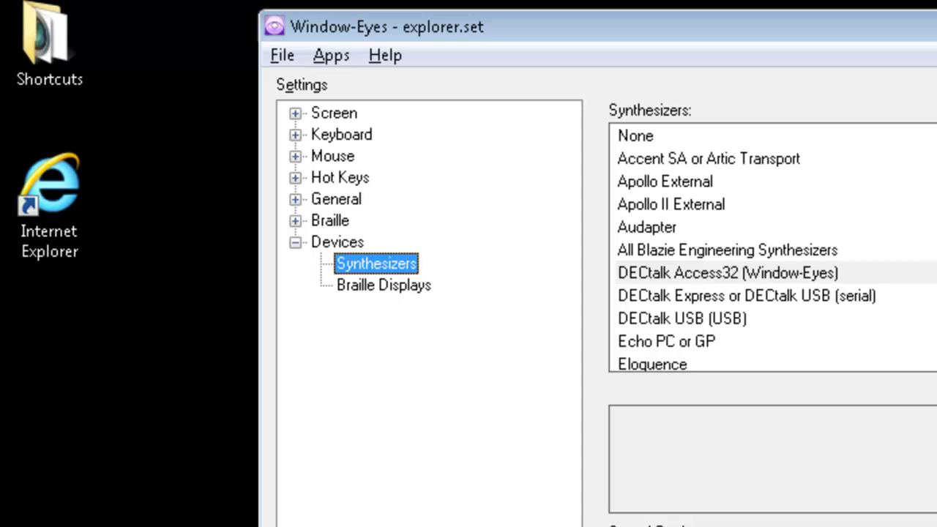
{"action": "key", "text": "Tab"}
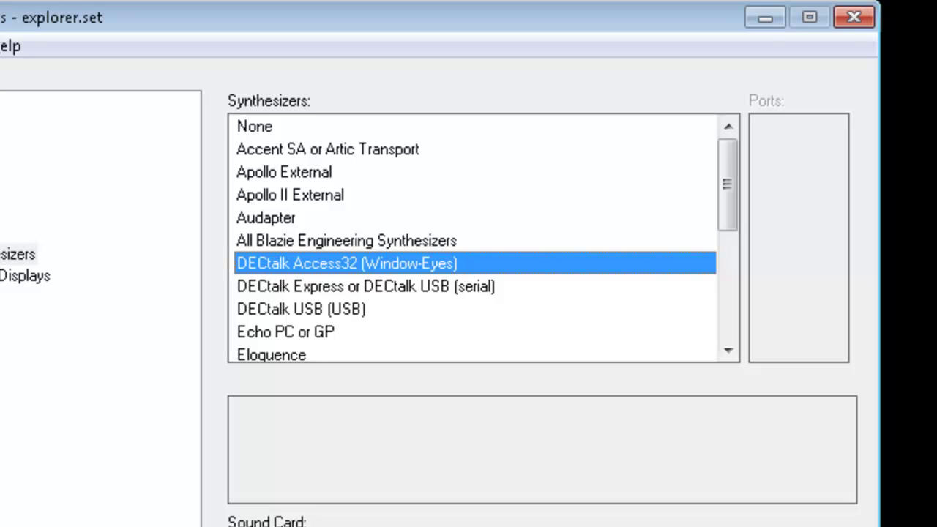
Activate the Eloquence synthesizer, keeping the changes, and save the settings.
{"action": "key", "text": "Down"}
{"action": "key", "text": "Down"}
{"action": "key", "text": "Down"}
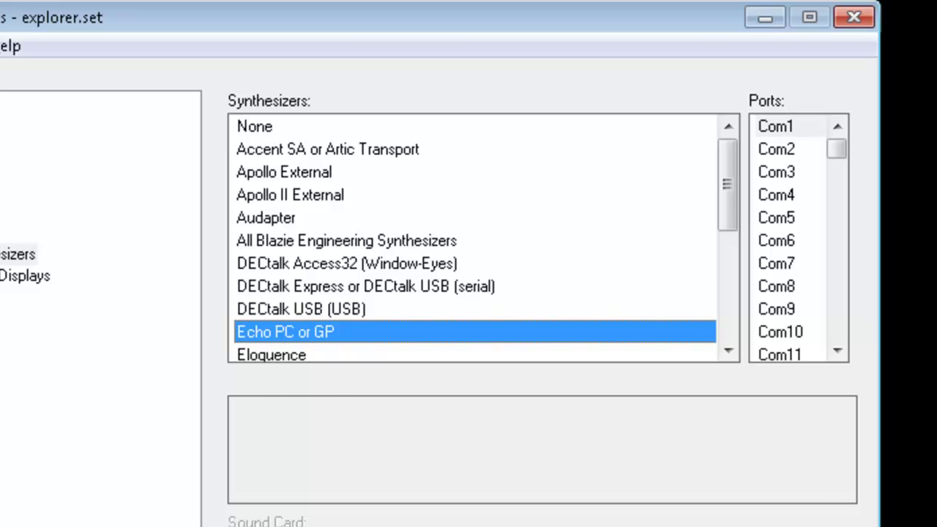
{"action": "key", "text": "Down"}
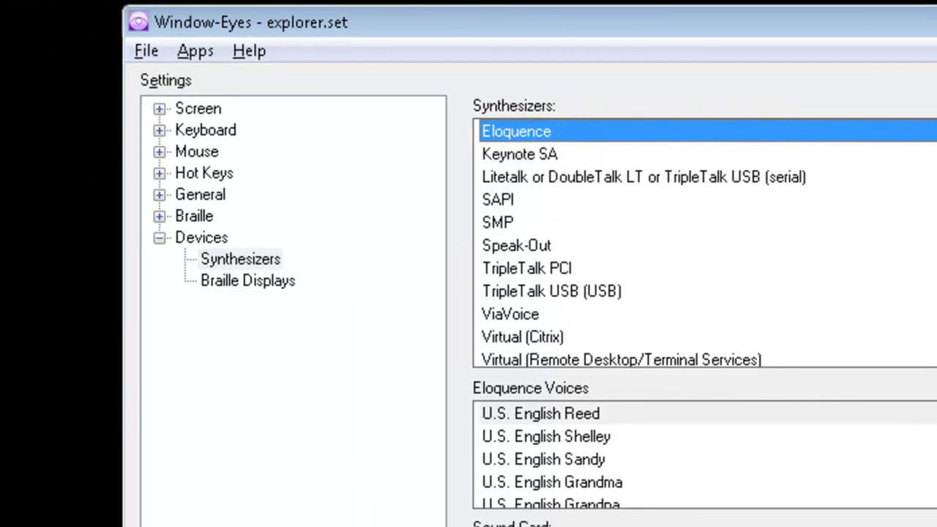
{"action": "key", "text": "Return"}
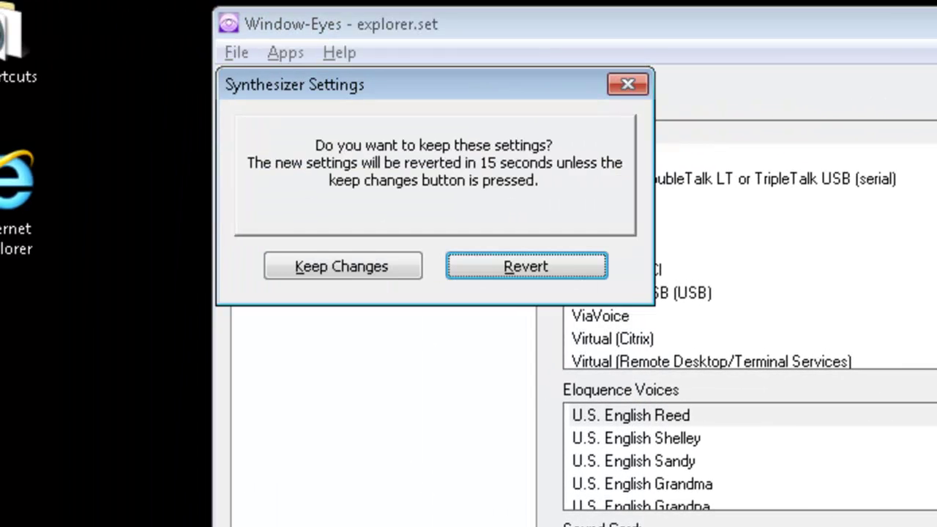
{"action": "key", "text": "Tab"}
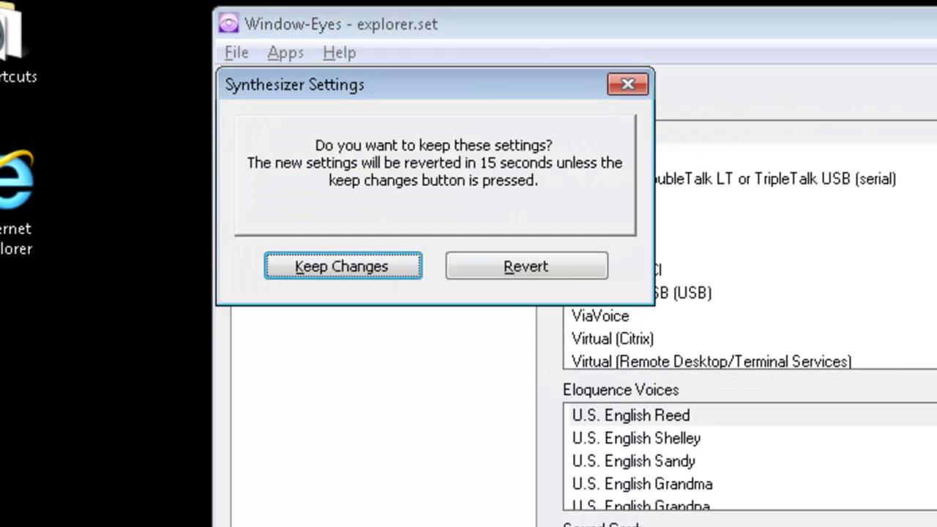
{"action": "key", "text": "Return"}
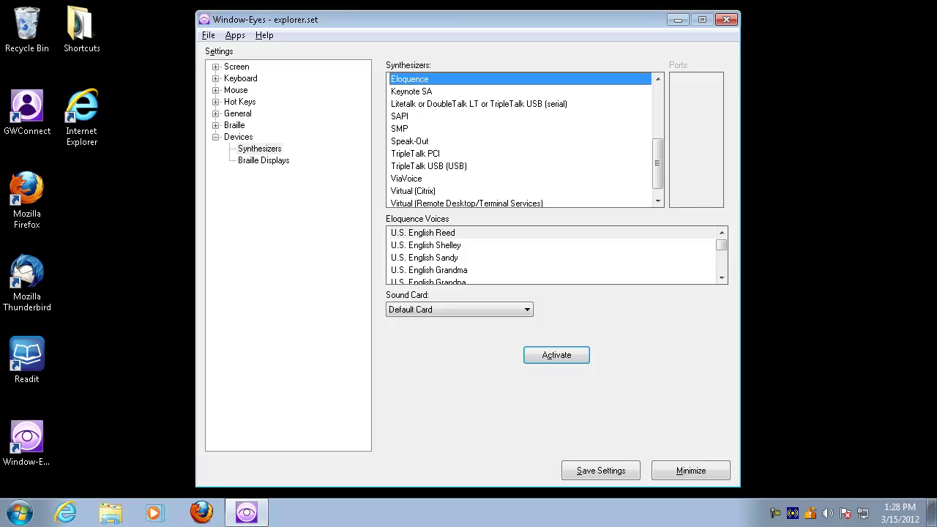
{"action": "key", "text": "ctrl+s"}
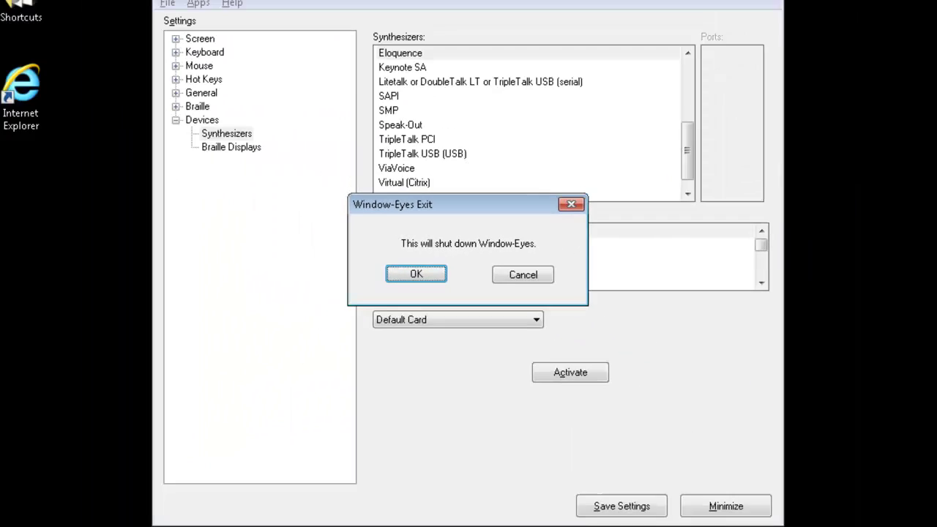
Confirm the shutdown of Window-Eyes and start it again.
{"action": "key", "text": "Return"}
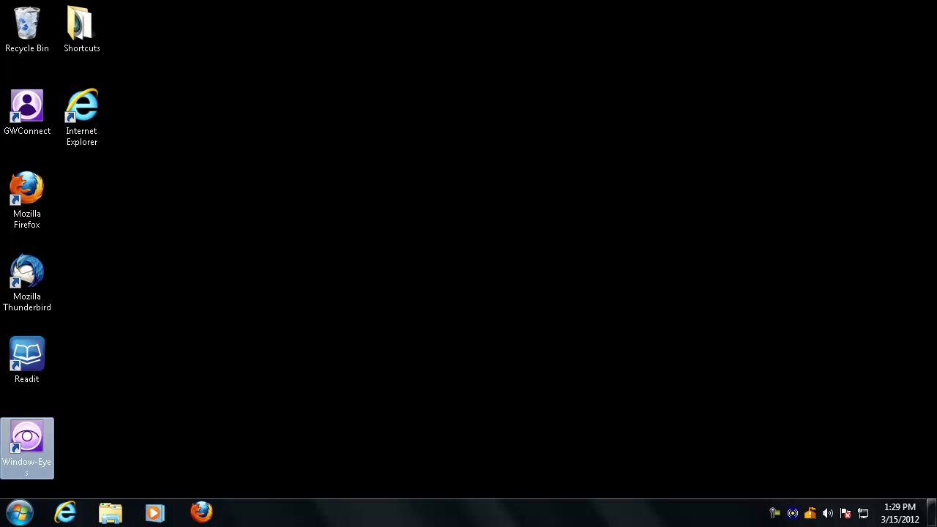
{"action": "key", "text": "ctrl+alt+w"}
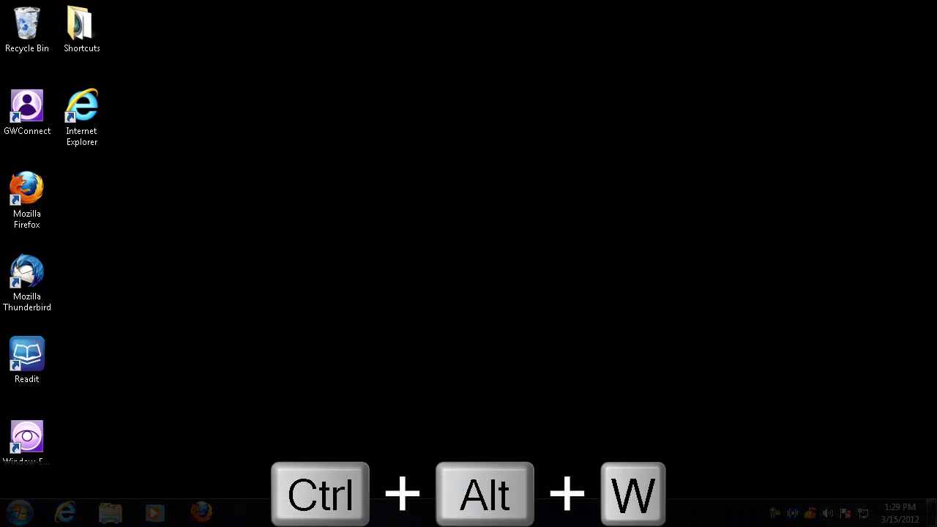